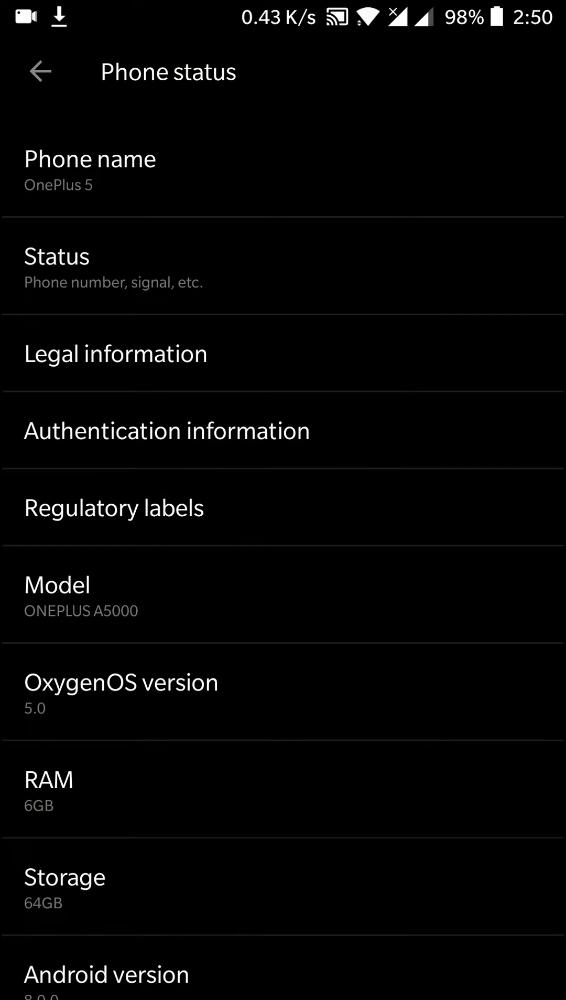
{"action": "scroll", "coordinate": [283, 546], "scroll_direction": "down", "scroll_amount": 5}
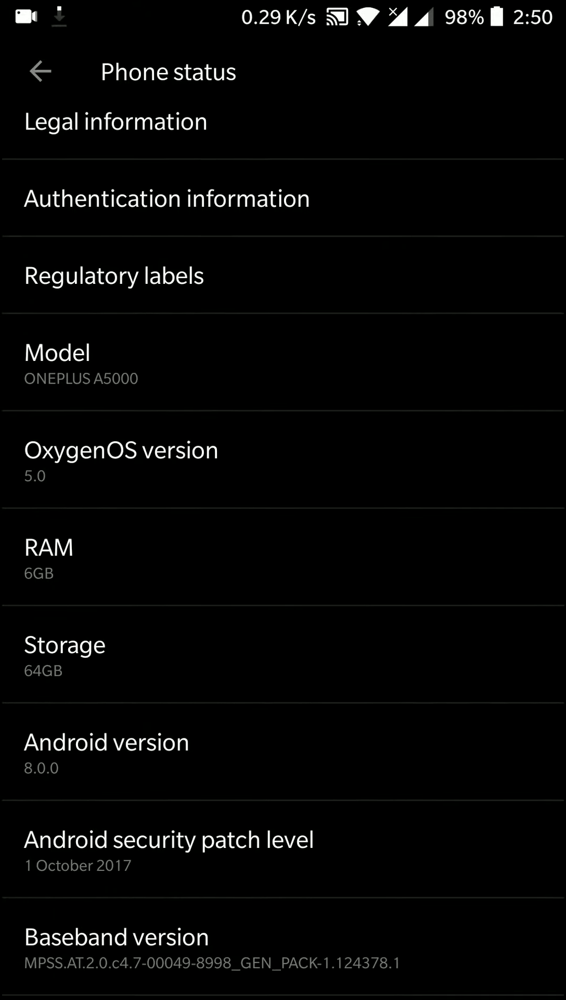
{"action": "scroll", "coordinate": [284, 547], "scroll_direction": "down", "scroll_amount": 5}
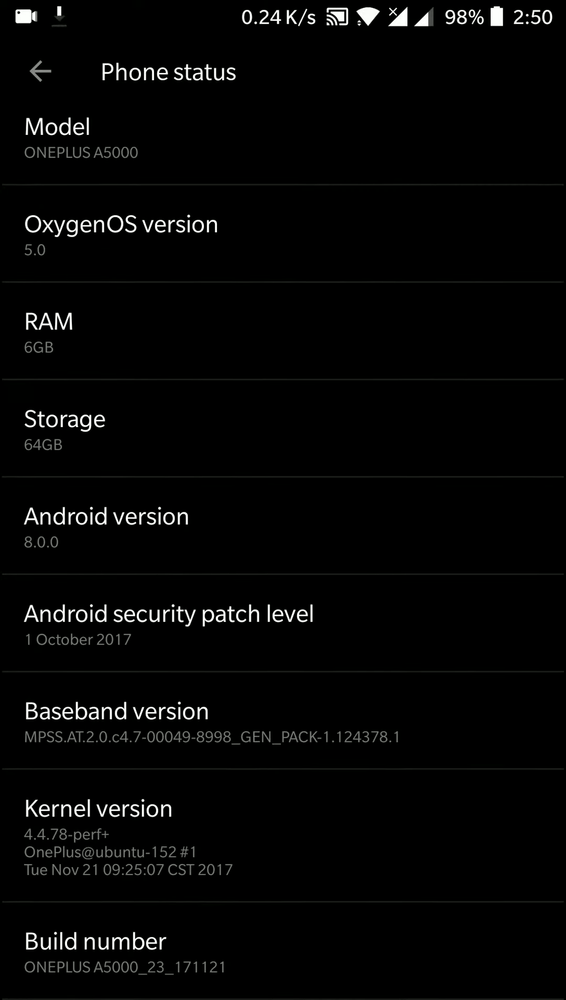
{"action": "scroll", "coordinate": [283, 546], "scroll_direction": "up", "scroll_amount": 3}
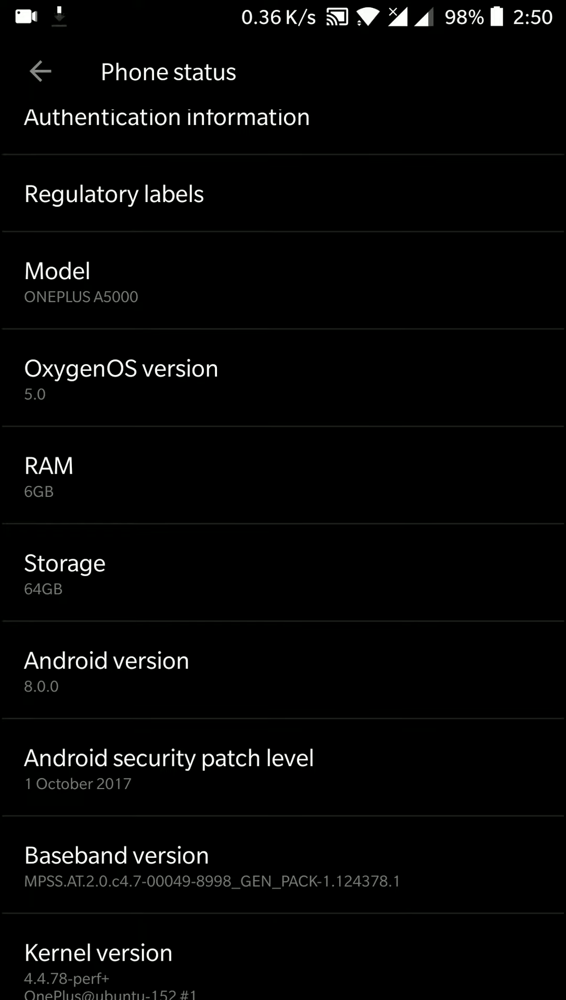
{"action": "scroll", "coordinate": [284, 546], "scroll_direction": "down", "scroll_amount": 2}
{"action": "scroll", "coordinate": [283, 546], "scroll_direction": "up", "scroll_amount": 4}
{"action": "scroll", "coordinate": [283, 547], "scroll_direction": "up", "scroll_amount": 2}
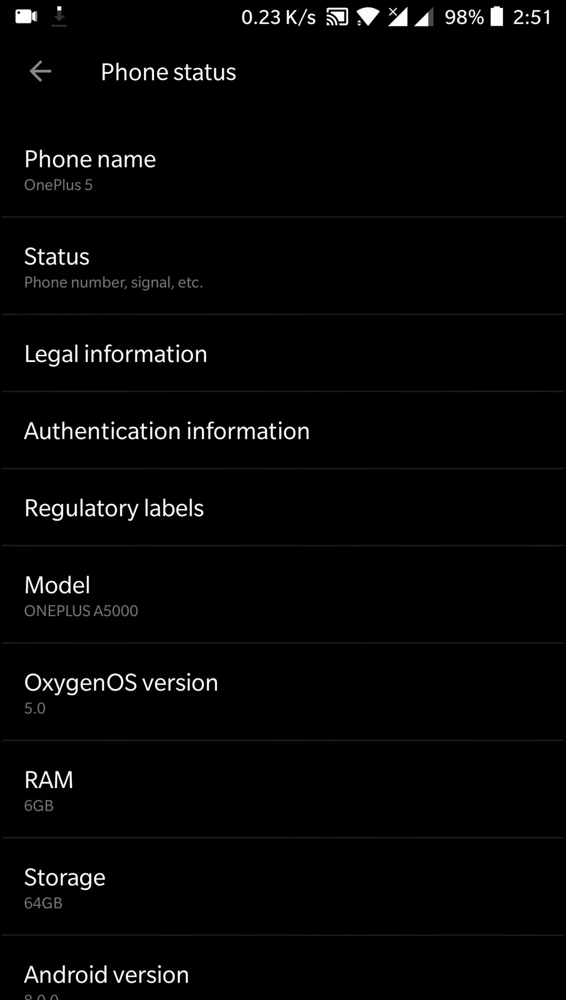
Toggle mobile data on and back off from the quick settings panel, then dismiss the shade
{"action": "left_click_drag", "start_coordinate": [283, 8], "coordinate": [283, 702]}
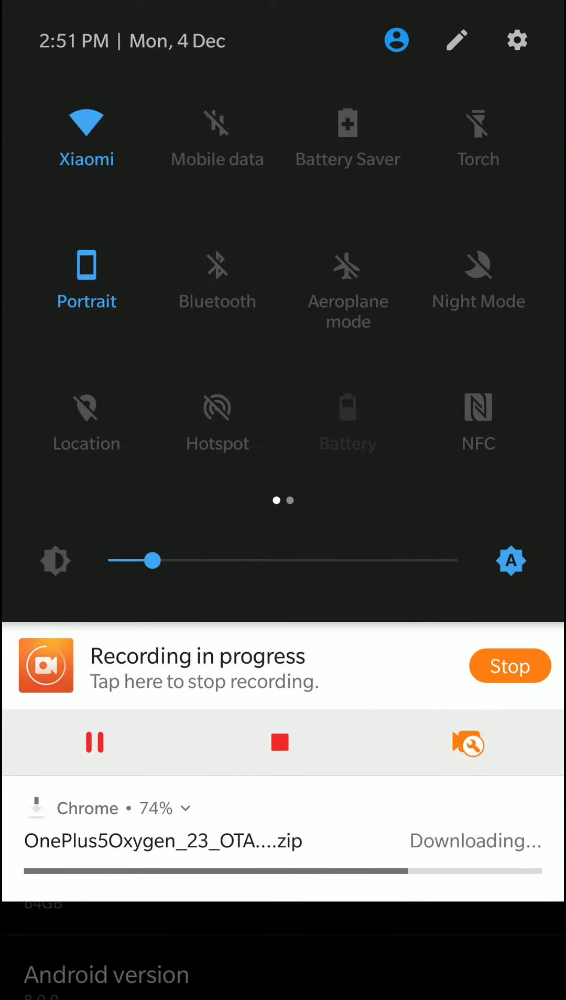
{"action": "mouse_move", "coordinate": [468, 297]}
{"action": "left_mouse_down"}
{"action": "mouse_move", "coordinate": [94, 297]}
{"action": "mouse_move", "coordinate": [469, 297]}
{"action": "left_mouse_up"}
{"action": "left_click", "coordinate": [217, 137]}
{"action": "left_click_drag", "start_coordinate": [469, 297], "coordinate": [133, 297]}
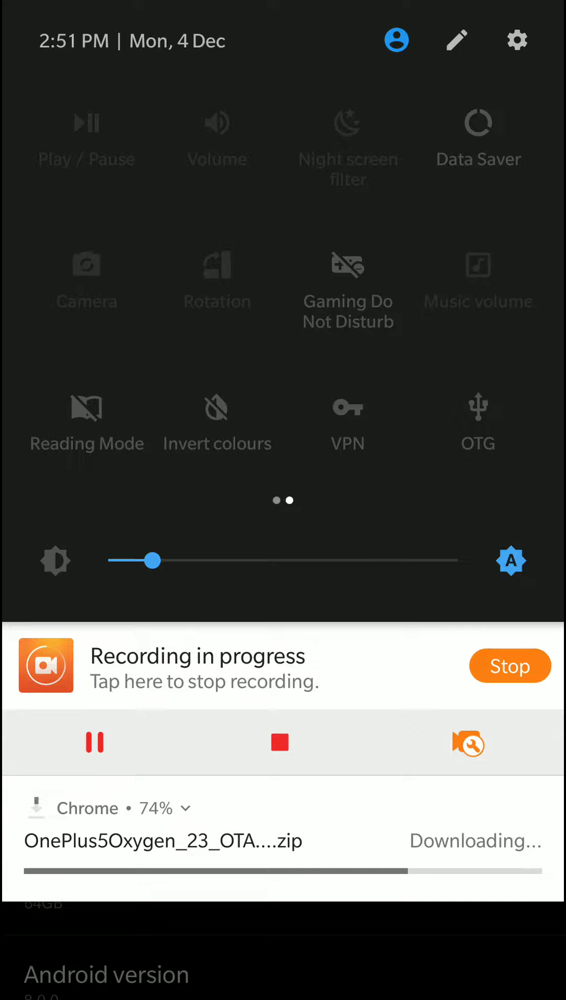
{"action": "left_click_drag", "start_coordinate": [283, 938], "coordinate": [283, 235]}
{"action": "left_click_drag", "start_coordinate": [284, 547], "coordinate": [283, 79]}
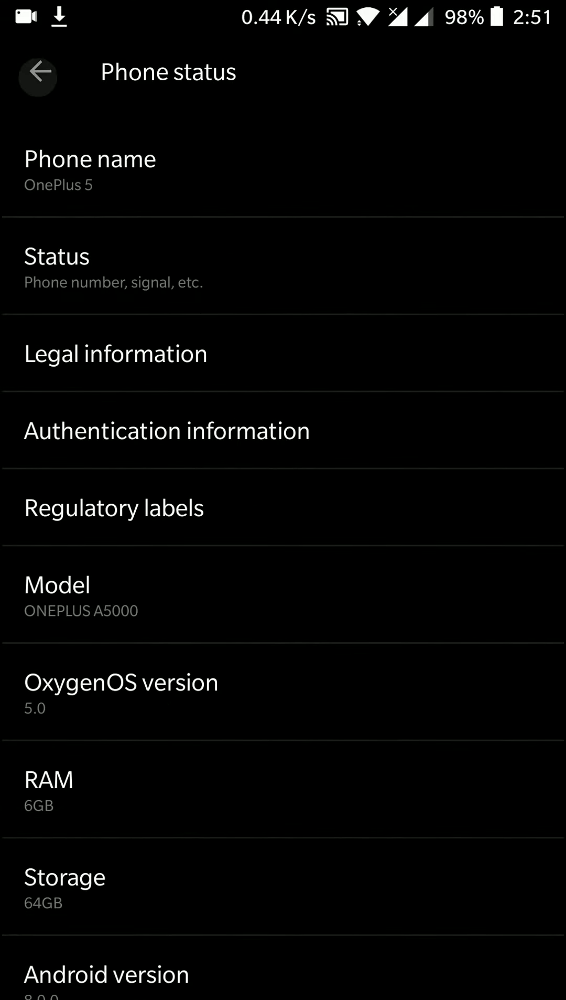
Browse the Security & lock screen options, cancelling the PIN prompt, then return to Settings
{"action": "left_click", "coordinate": [40, 72]}
{"action": "left_click_drag", "start_coordinate": [283, 390], "coordinate": [283, 726]}
{"action": "left_click_drag", "start_coordinate": [283, 546], "coordinate": [283, 437]}
{"action": "left_click_drag", "start_coordinate": [284, 312], "coordinate": [283, 781]}
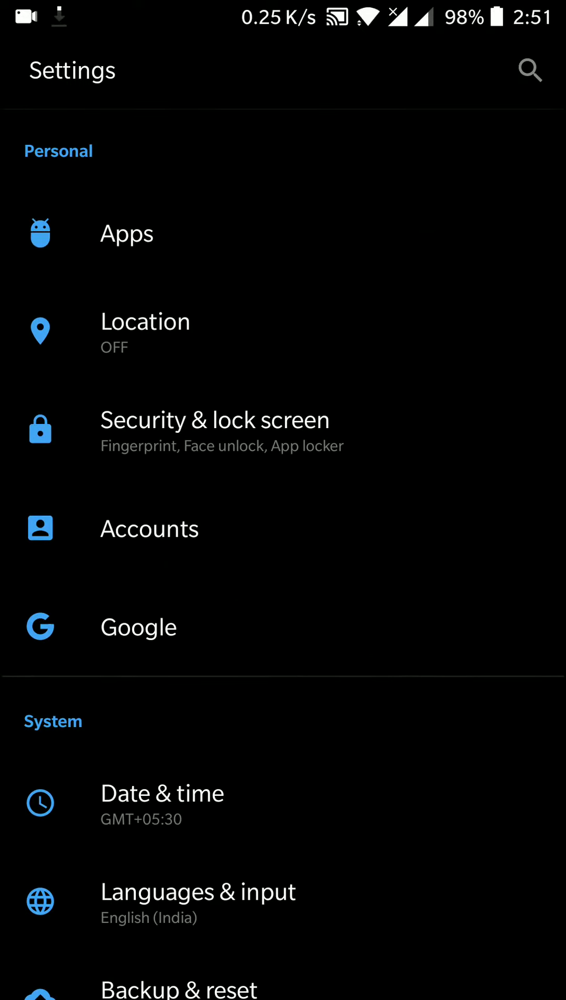
{"action": "left_click", "coordinate": [214, 430]}
{"action": "left_click_drag", "start_coordinate": [283, 703], "coordinate": [283, 305]}
{"action": "left_click_drag", "start_coordinate": [283, 547], "coordinate": [283, 406]}
{"action": "left_click", "coordinate": [156, 738]}
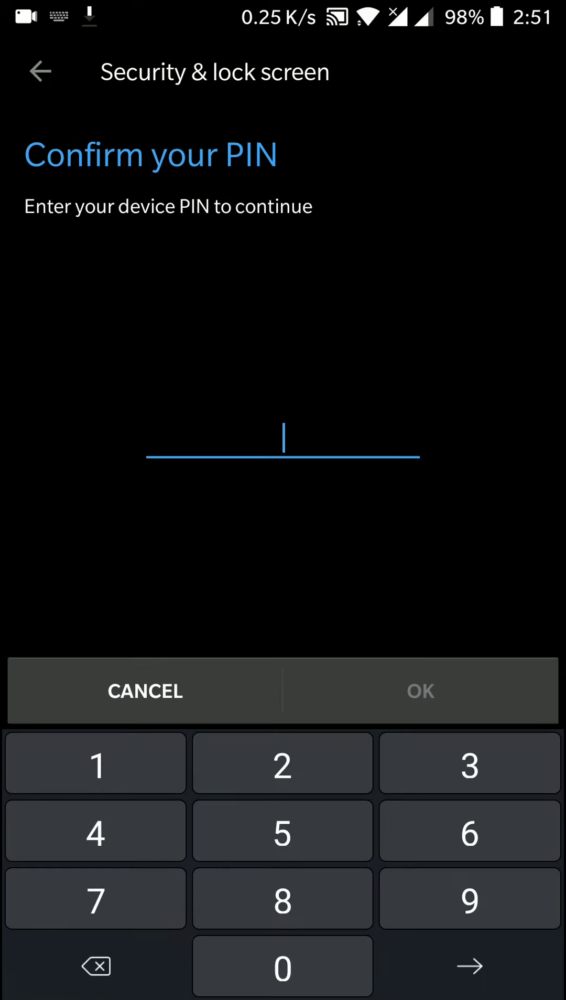
{"action": "left_click", "coordinate": [146, 690]}
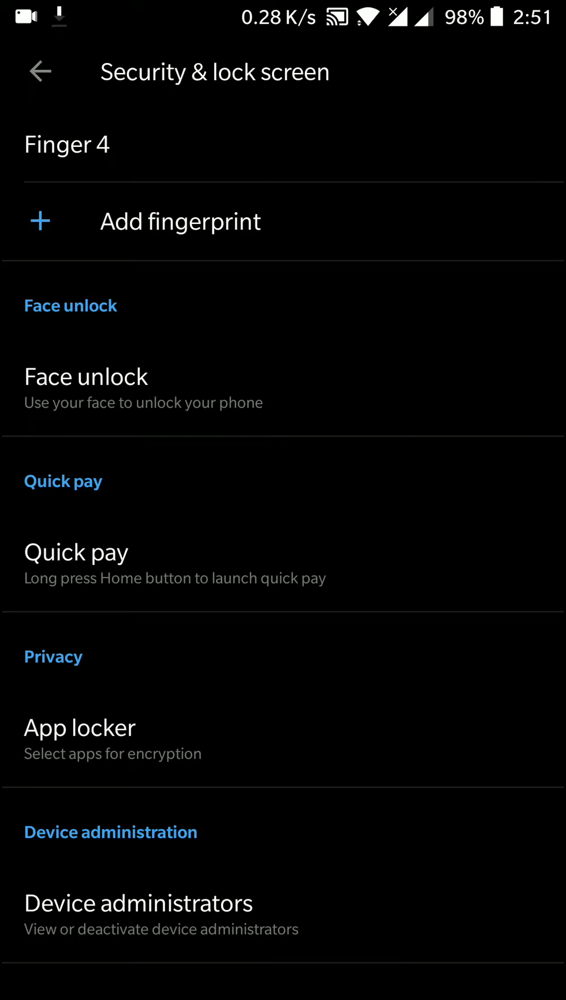
{"action": "scroll", "coordinate": [283, 547], "scroll_direction": "down", "scroll_amount": 5}
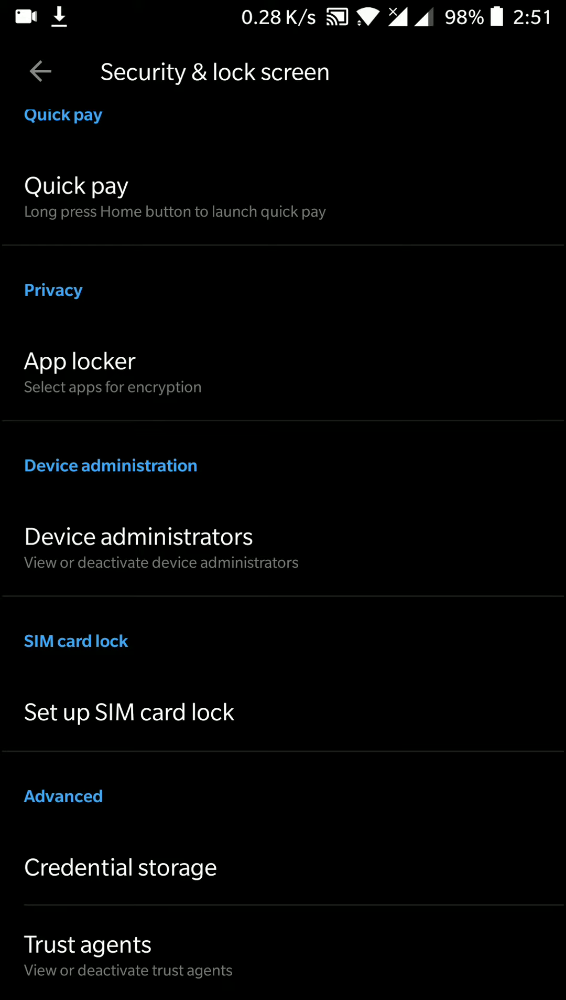
{"action": "scroll", "coordinate": [283, 546], "scroll_direction": "down", "scroll_amount": 5}
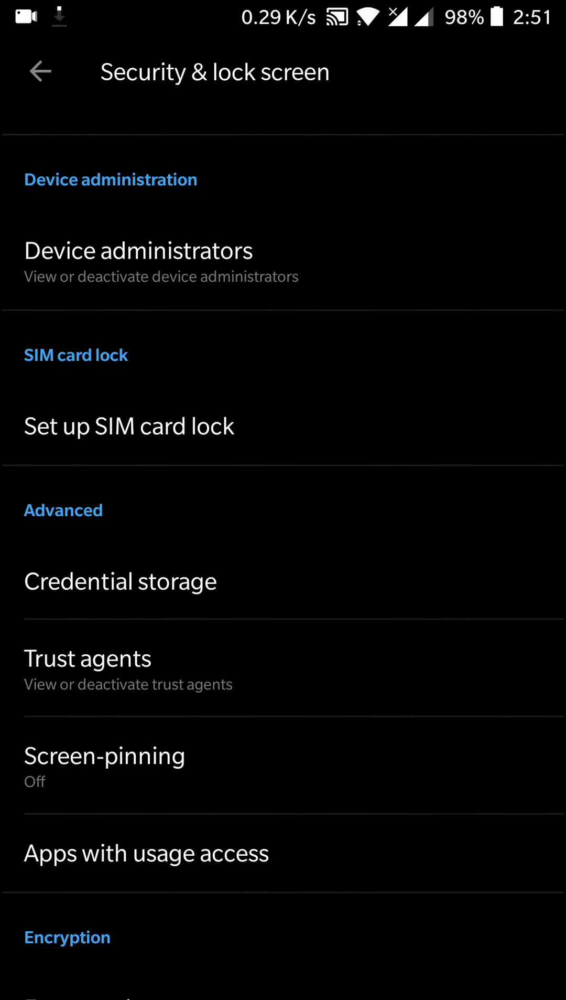
{"action": "scroll", "coordinate": [283, 546], "scroll_direction": "down", "scroll_amount": 1}
{"action": "scroll", "coordinate": [283, 546], "scroll_direction": "up", "scroll_amount": 10}
{"action": "left_click", "coordinate": [40, 72]}
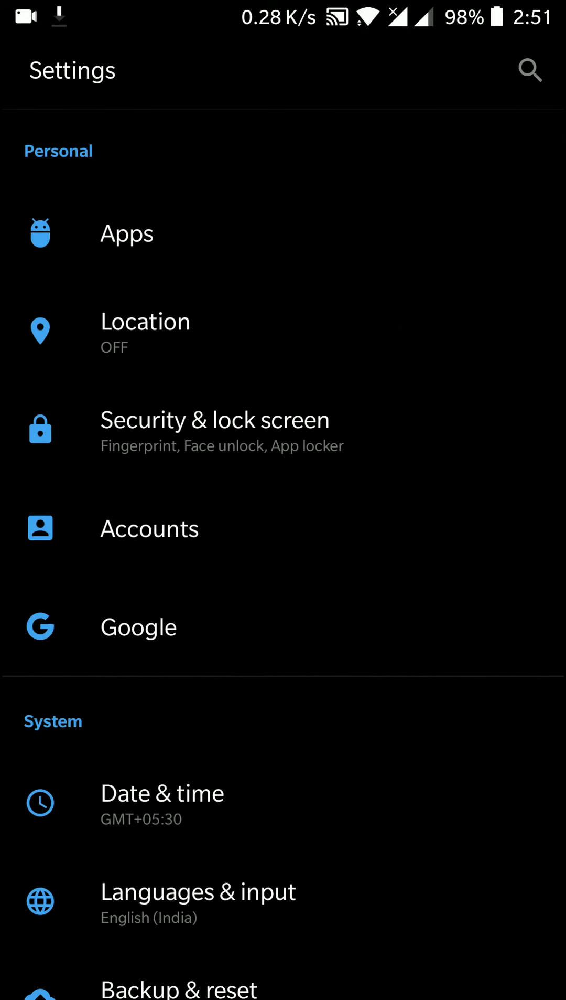
{"action": "scroll", "coordinate": [284, 547], "scroll_direction": "up", "scroll_amount": 10}
{"action": "scroll", "coordinate": [283, 547], "scroll_direction": "down", "scroll_amount": 2}
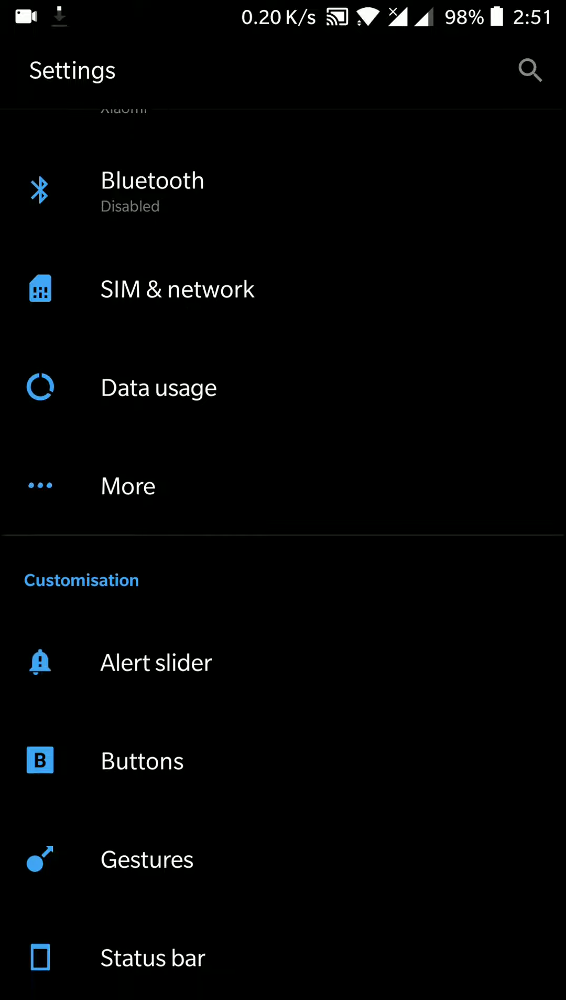
{"action": "scroll", "coordinate": [283, 547], "scroll_direction": "down", "scroll_amount": 4}
{"action": "scroll", "coordinate": [283, 546], "scroll_direction": "down", "scroll_amount": 4}
{"action": "scroll", "coordinate": [283, 547], "scroll_direction": "down", "scroll_amount": 4}
{"action": "scroll", "coordinate": [283, 547], "scroll_direction": "down", "scroll_amount": 4}
{"action": "scroll", "coordinate": [283, 546], "scroll_direction": "down", "scroll_amount": 5}
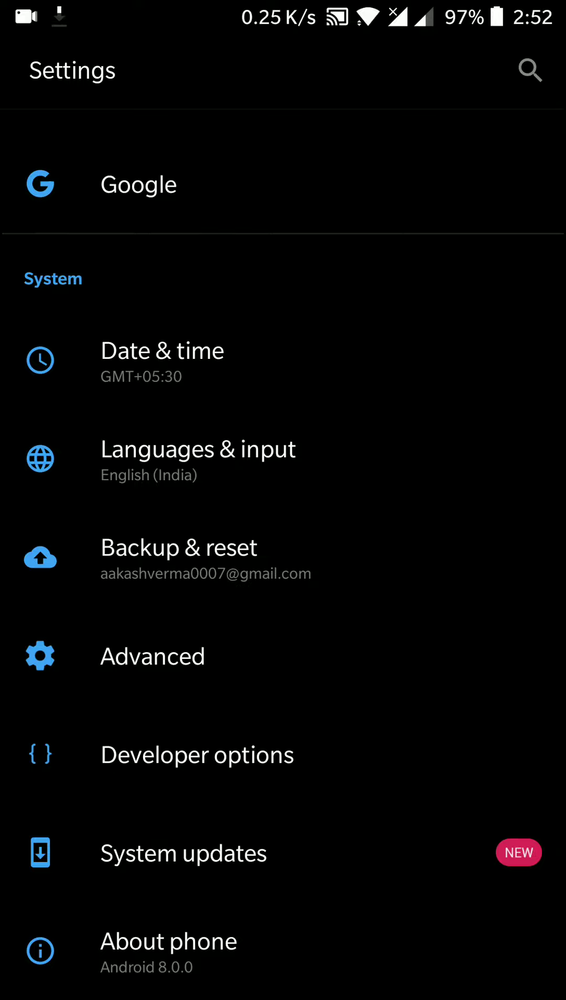
{"action": "scroll", "coordinate": [283, 546], "scroll_direction": "up", "scroll_amount": 10}
{"action": "scroll", "coordinate": [283, 546], "scroll_direction": "down", "scroll_amount": 5}
{"action": "scroll", "coordinate": [283, 546], "scroll_direction": "up", "scroll_amount": 2}
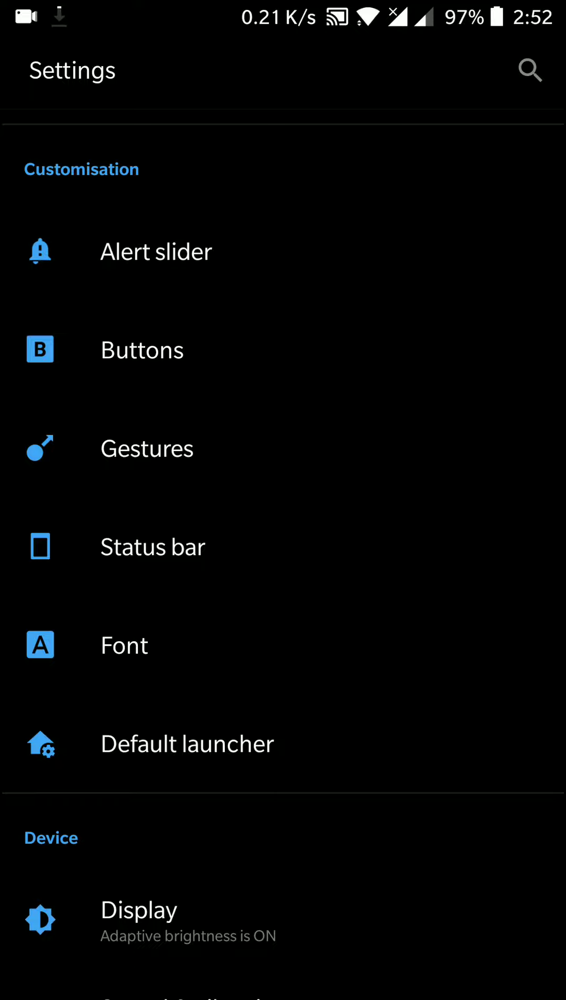
{"action": "scroll", "coordinate": [284, 547], "scroll_direction": "down", "scroll_amount": 10}
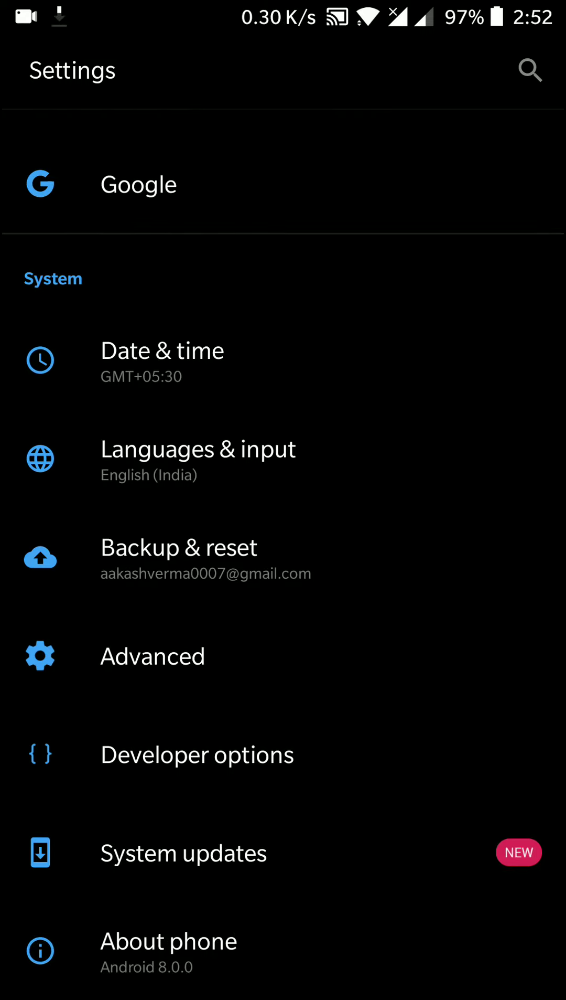
Open Local upgrade from the System updates gear settings, with the 309MB OnePlus5Oxygen_23 update listed
{"action": "left_click", "coordinate": [169, 855]}
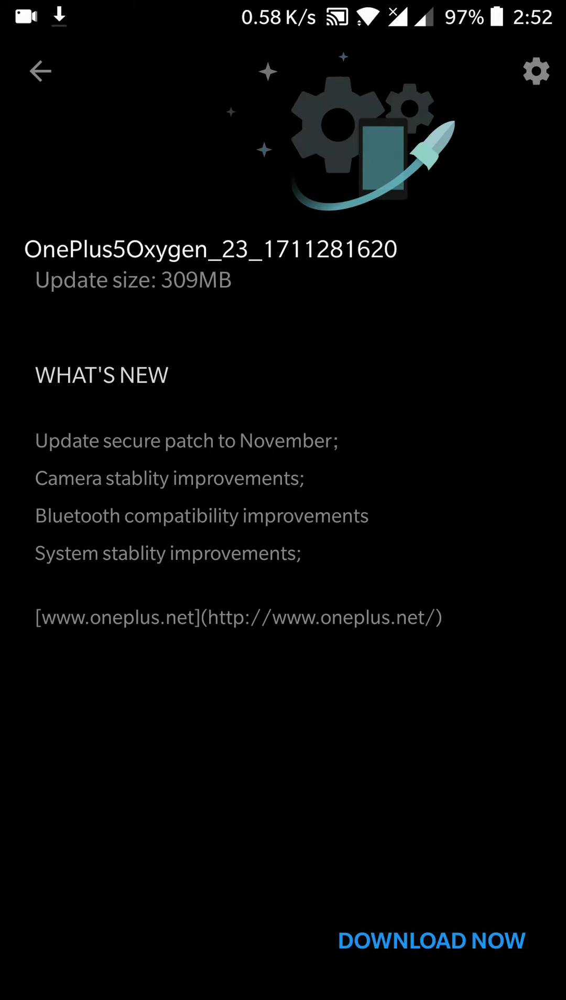
{"action": "left_click", "coordinate": [536, 72]}
{"action": "left_click", "coordinate": [98, 225]}
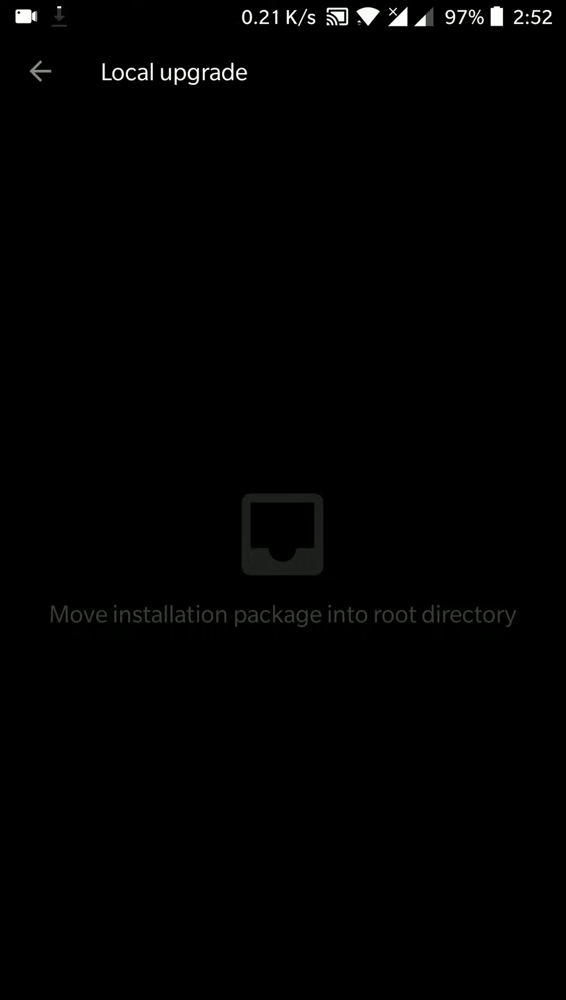